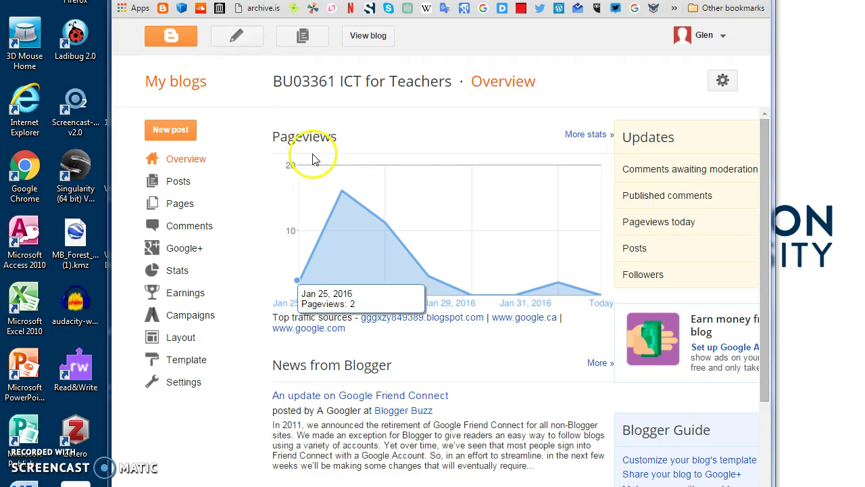
Show the ICT for Teachers blog's Pages list, including Podcast Lesson and Course syllabus
click(180, 204)
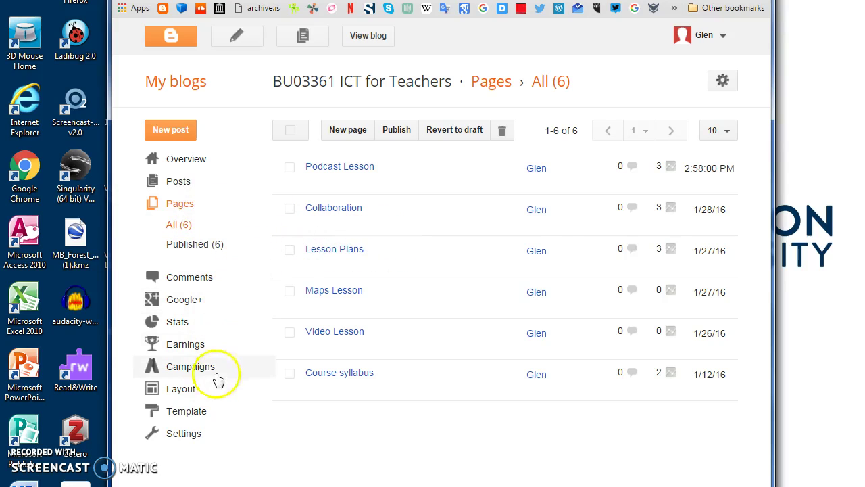
Go to Settings, then Search preferences, to view meta tags, redirection and crawler options
click(184, 434)
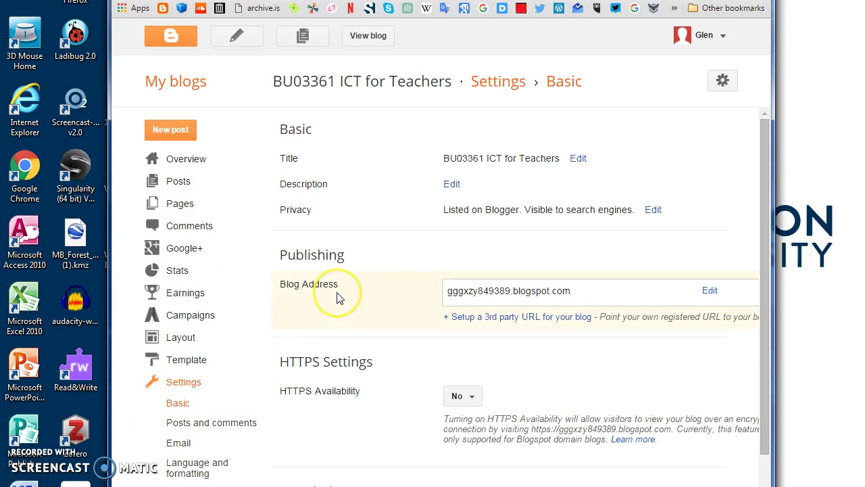
scroll(302, 345, down, 1)
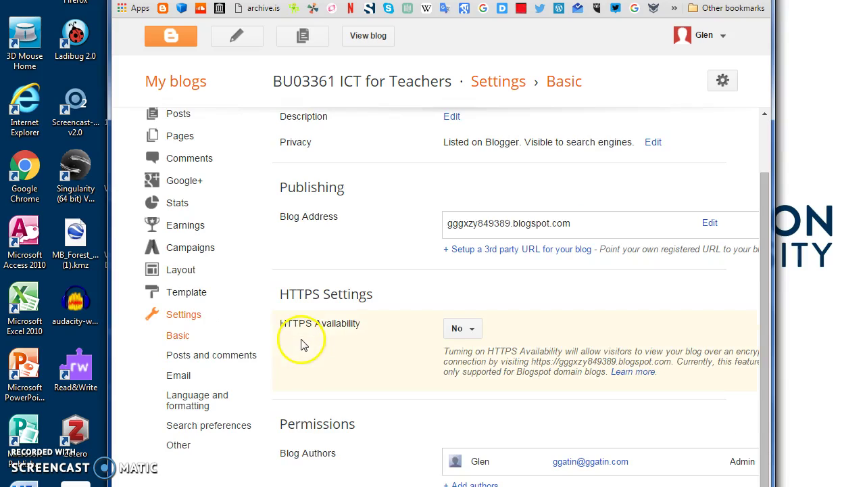
click(237, 427)
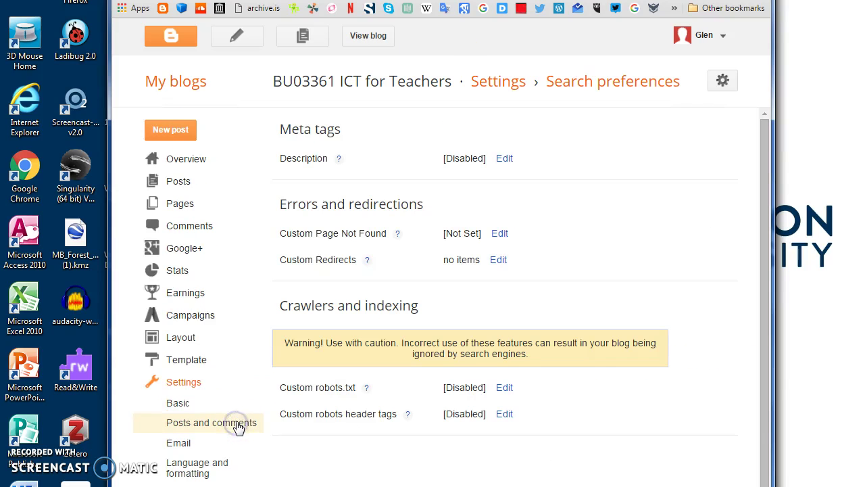